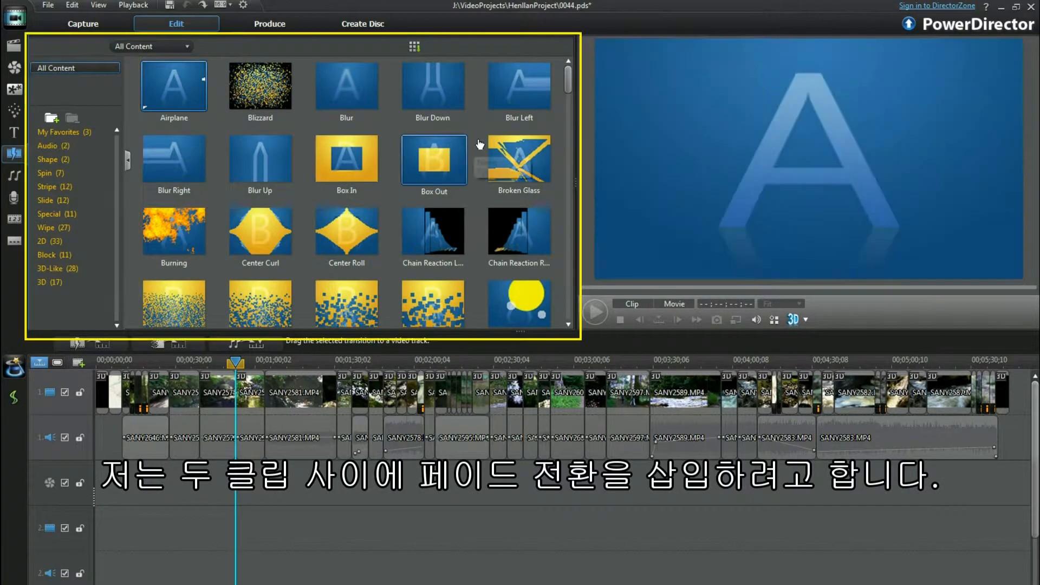
Place a Fade transition between the two clips at the playhead and keep its Overlap transition behavior.
{"action": "left_click_drag", "start_coordinate": [567, 86], "coordinate": [568, 129]}
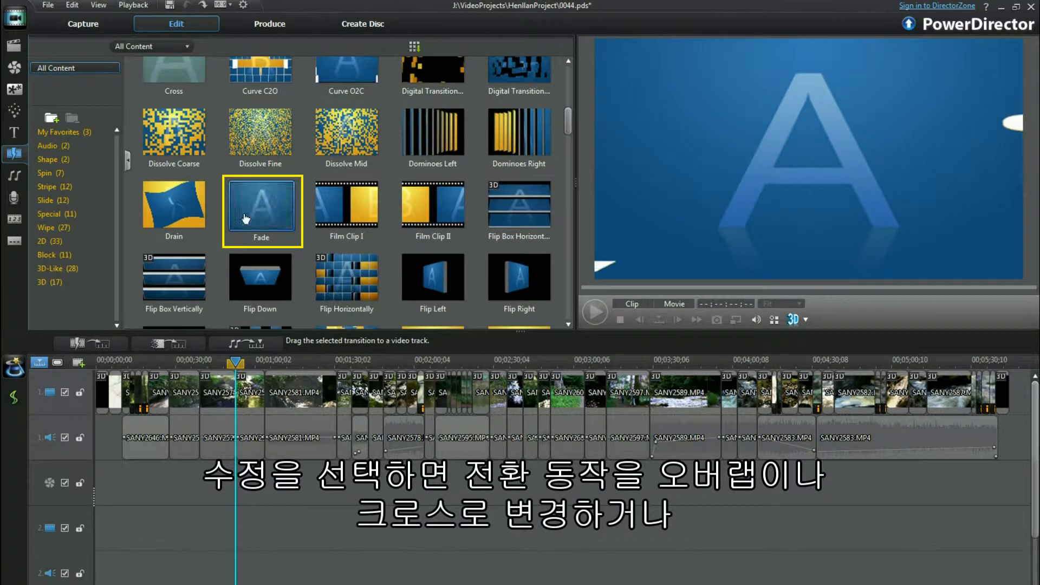
{"action": "left_click_drag", "start_coordinate": [272, 222], "coordinate": [235, 396]}
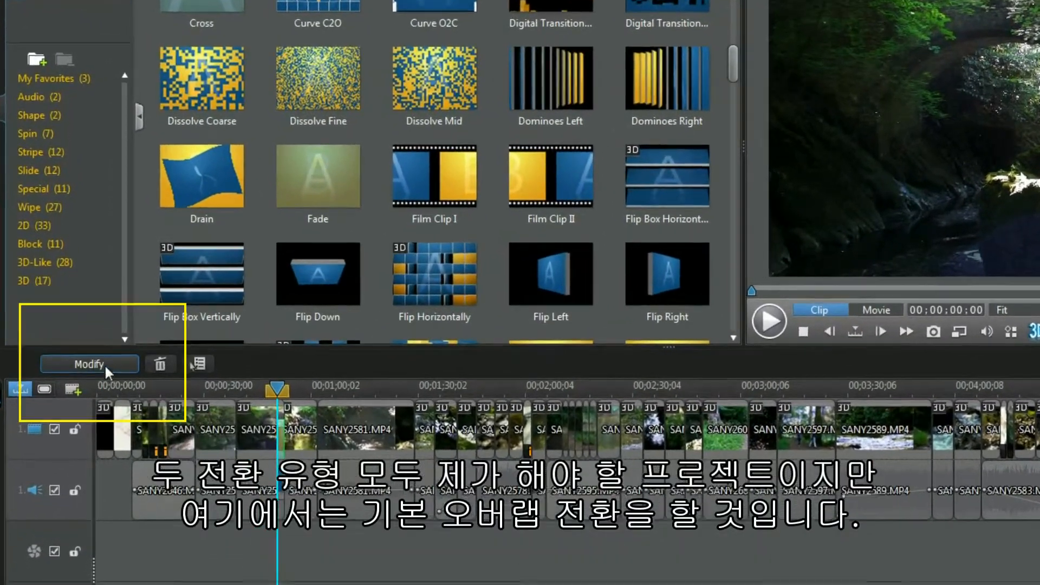
{"action": "left_click", "coordinate": [100, 349]}
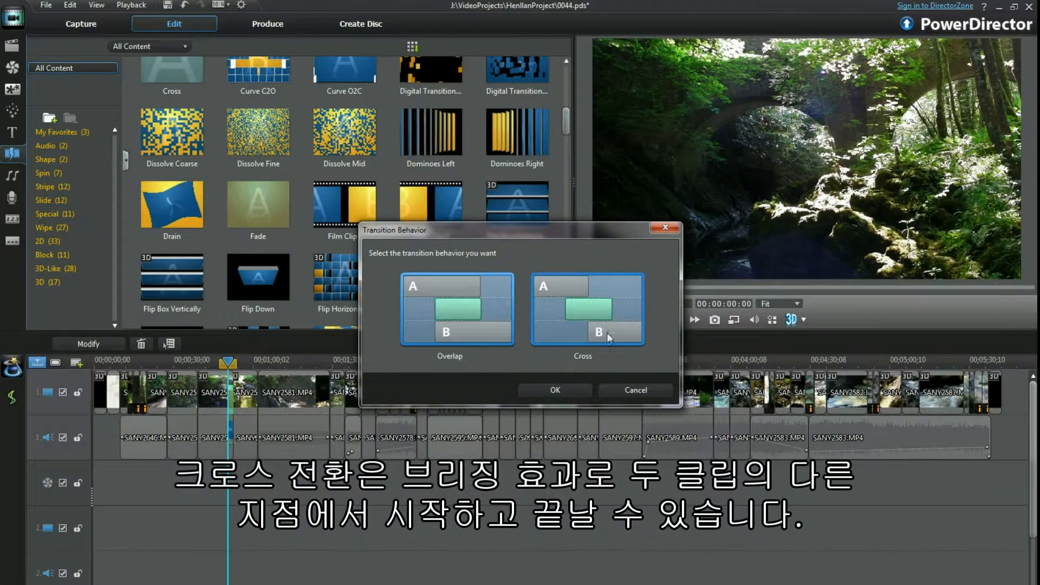
{"action": "left_click", "coordinate": [560, 389]}
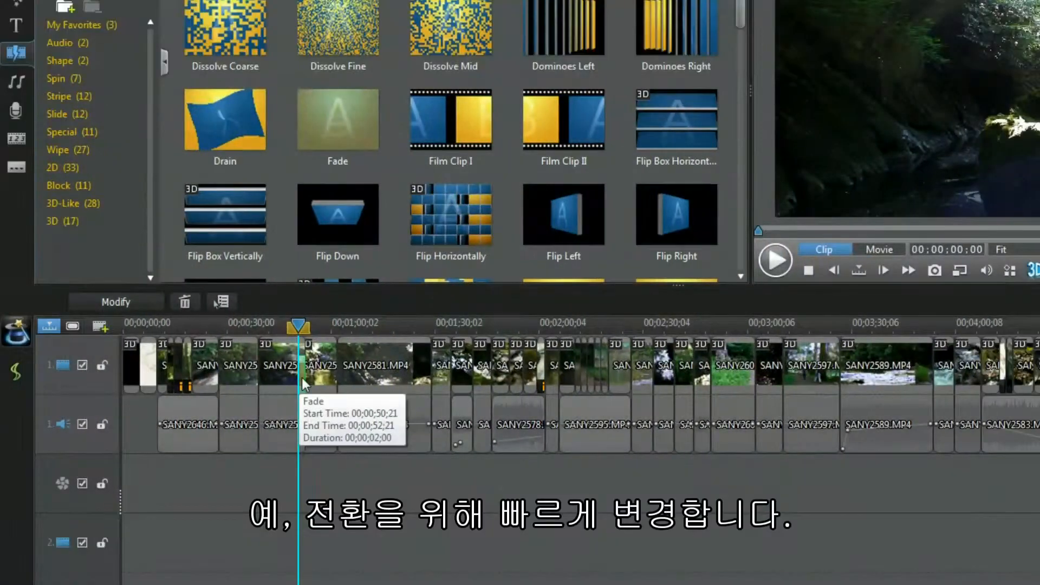
Change the inserted Fade transition's behavior to Cross.
{"action": "left_click", "coordinate": [142, 304]}
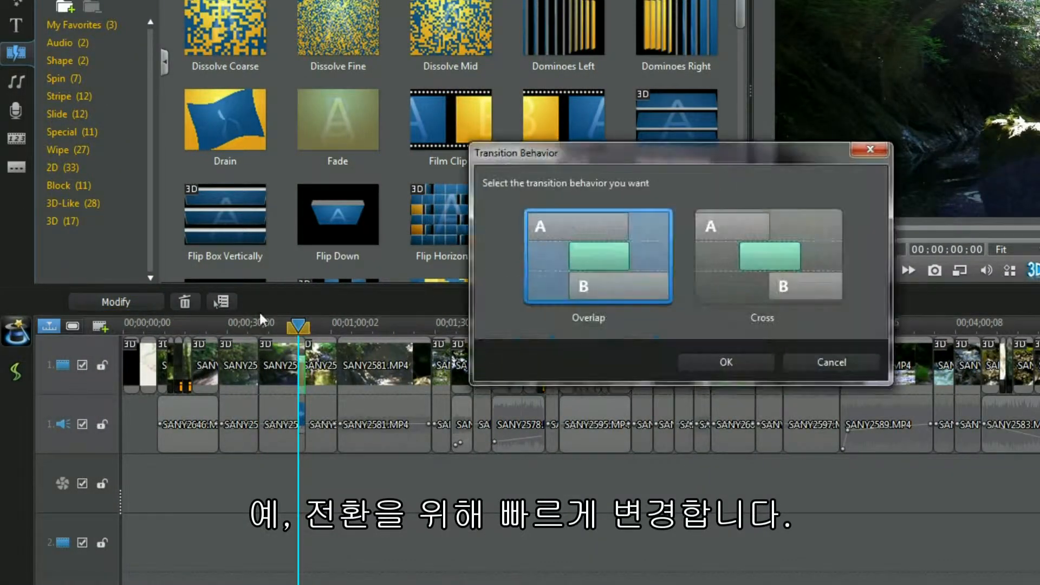
{"action": "left_click", "coordinate": [773, 273]}
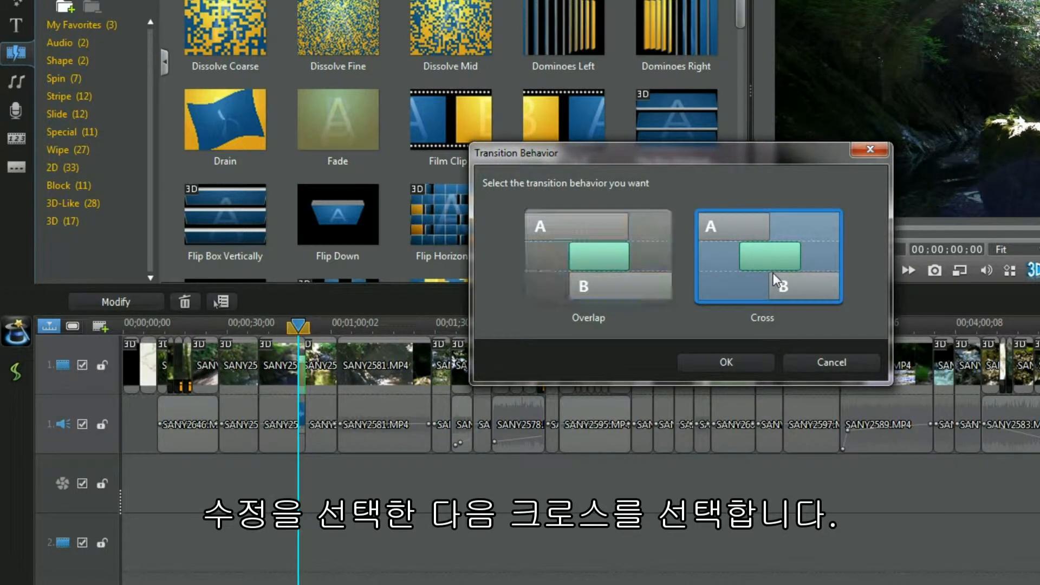
{"action": "left_click", "coordinate": [721, 365]}
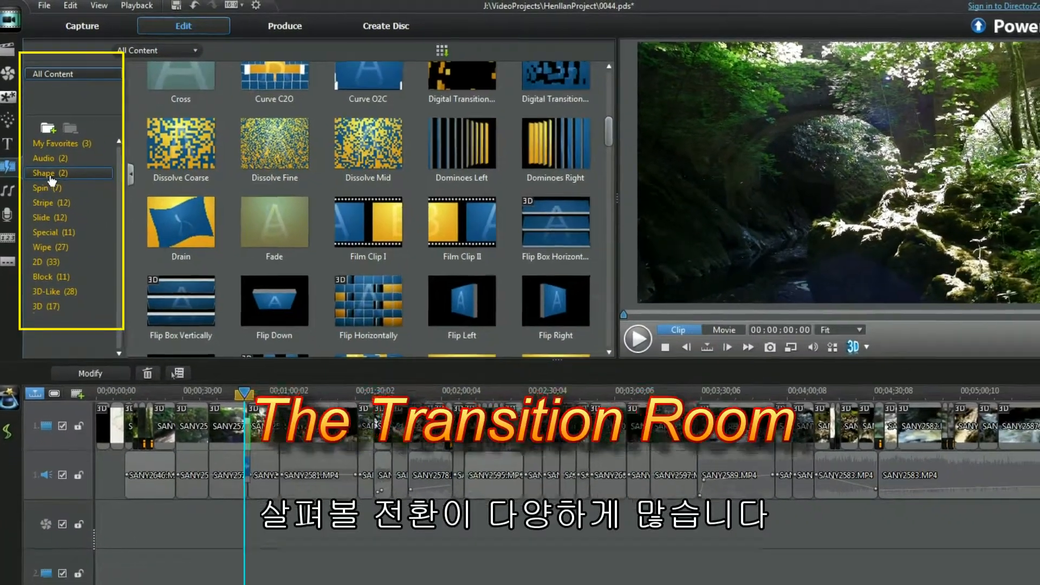
Look through the transition categories and insert the Burning transition from Special before the SANY2581.MP4 clip.
{"action": "left_click", "coordinate": [49, 174]}
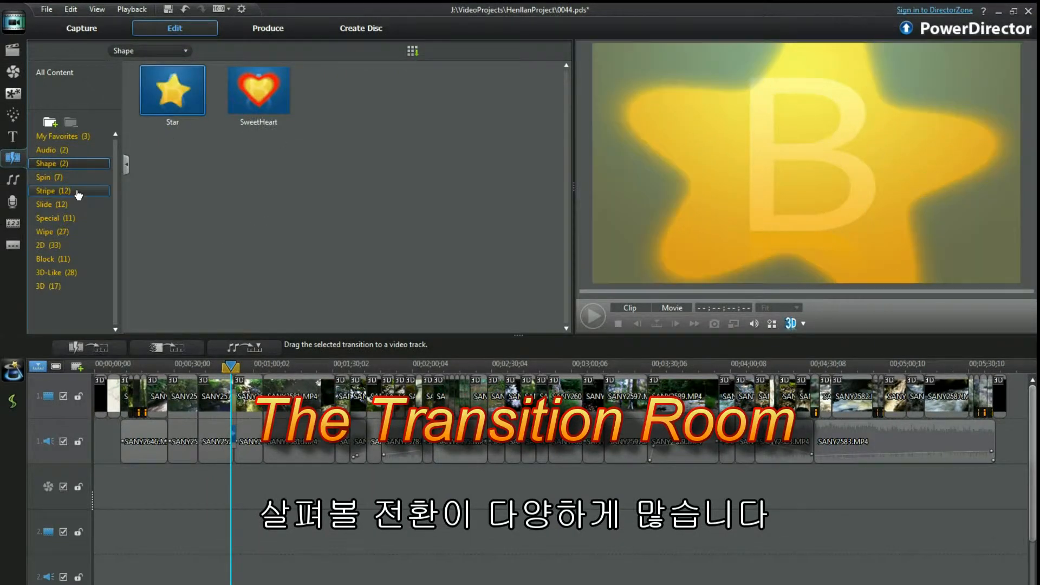
{"action": "left_click", "coordinate": [77, 192]}
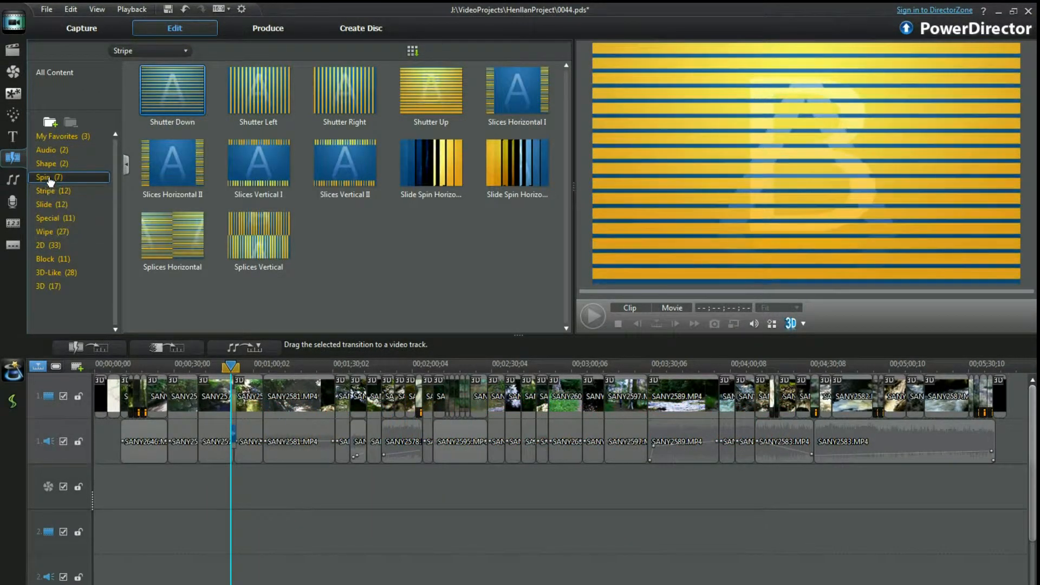
{"action": "left_click", "coordinate": [50, 180]}
{"action": "left_click", "coordinate": [47, 204]}
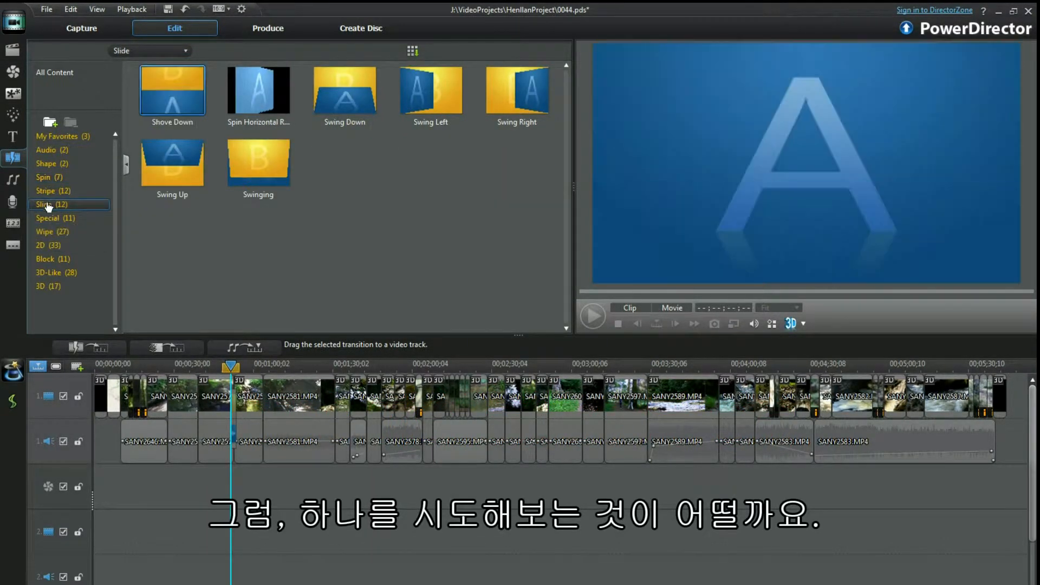
{"action": "left_click", "coordinate": [48, 218]}
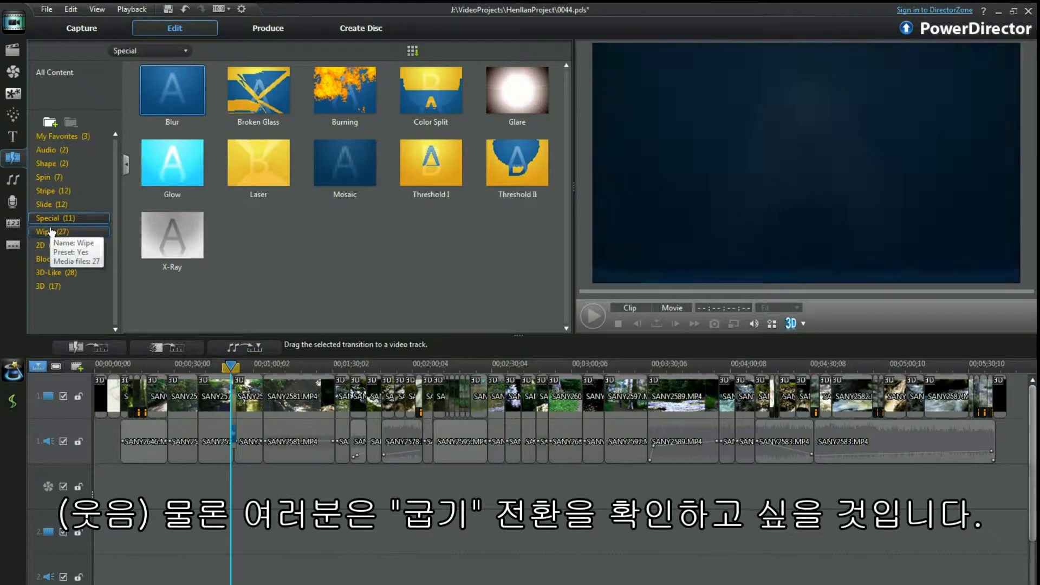
{"action": "mouse_move", "coordinate": [347, 99]}
{"action": "left_mouse_down"}
{"action": "mouse_move", "coordinate": [344, 255]}
{"action": "mouse_move", "coordinate": [301, 430]}
{"action": "left_mouse_up"}
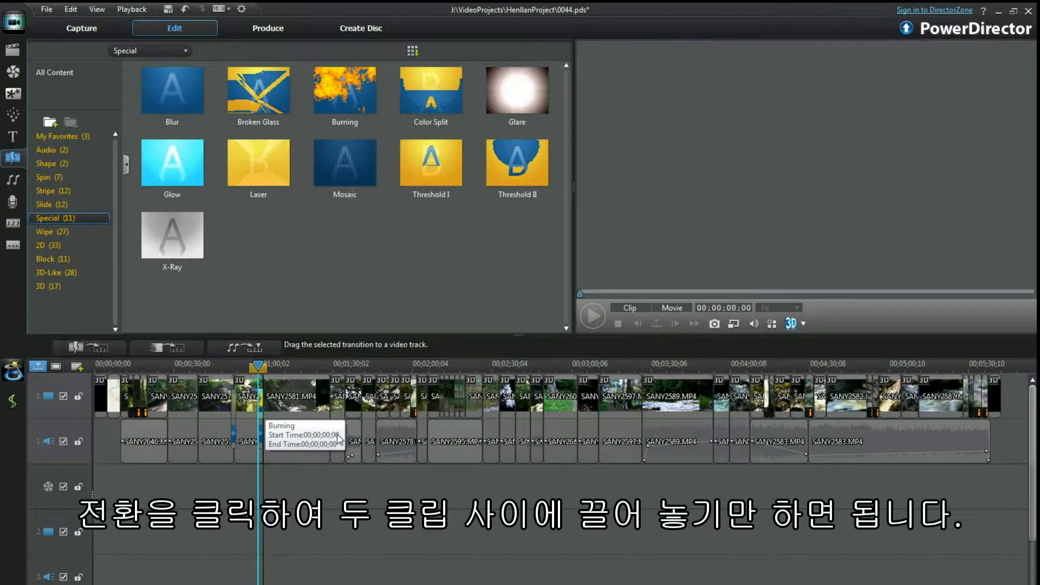
{"action": "left_click", "coordinate": [345, 446]}
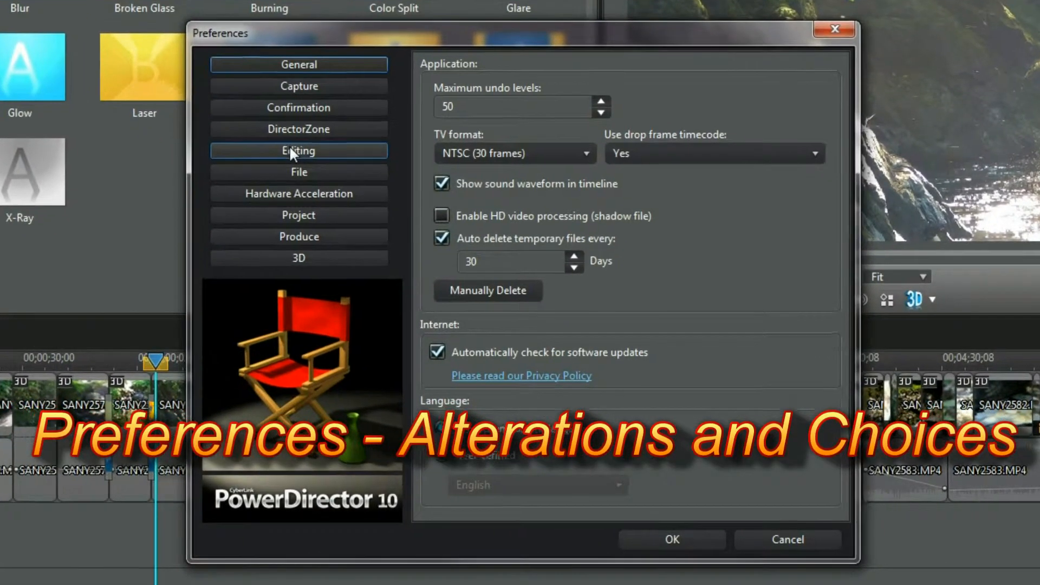
In the Editing preferences, set the default transition behavior to Cross and the default transition duration to 1.0 second.
{"action": "left_click", "coordinate": [291, 149]}
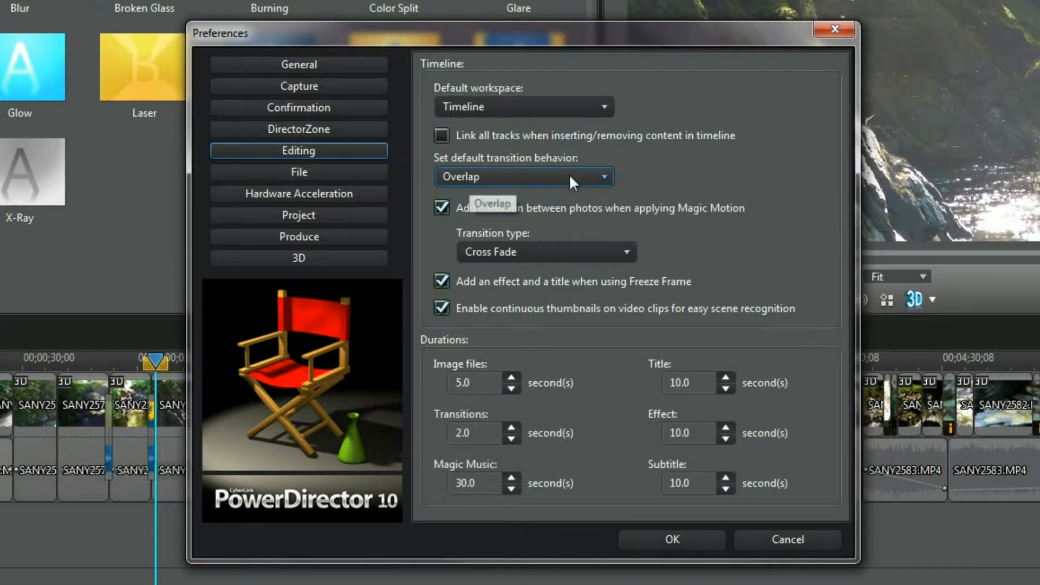
{"action": "left_click", "coordinate": [605, 174]}
{"action": "left_click", "coordinate": [519, 196]}
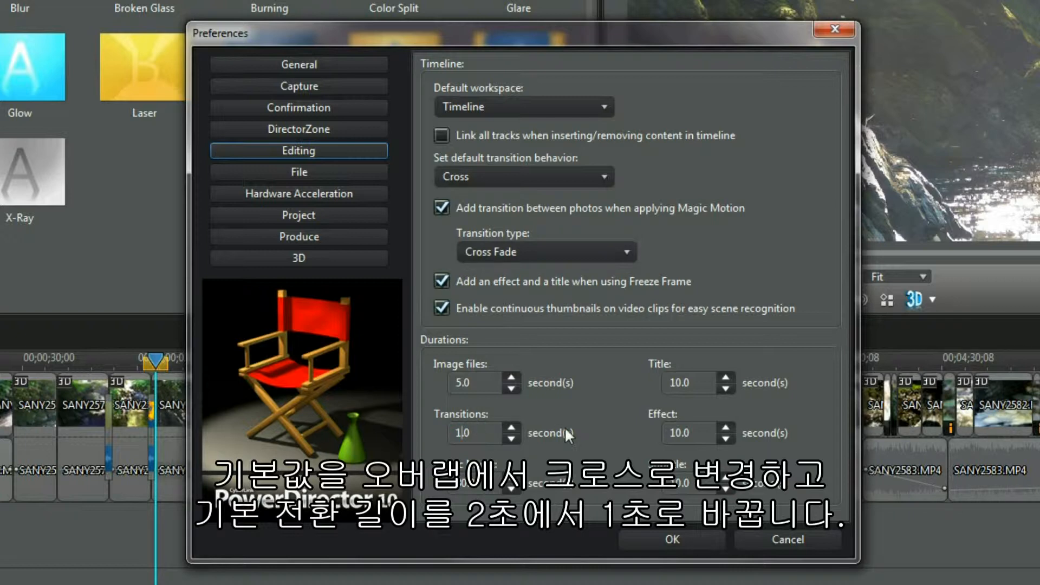
{"action": "left_click", "coordinate": [511, 427]}
{"action": "left_click", "coordinate": [511, 427]}
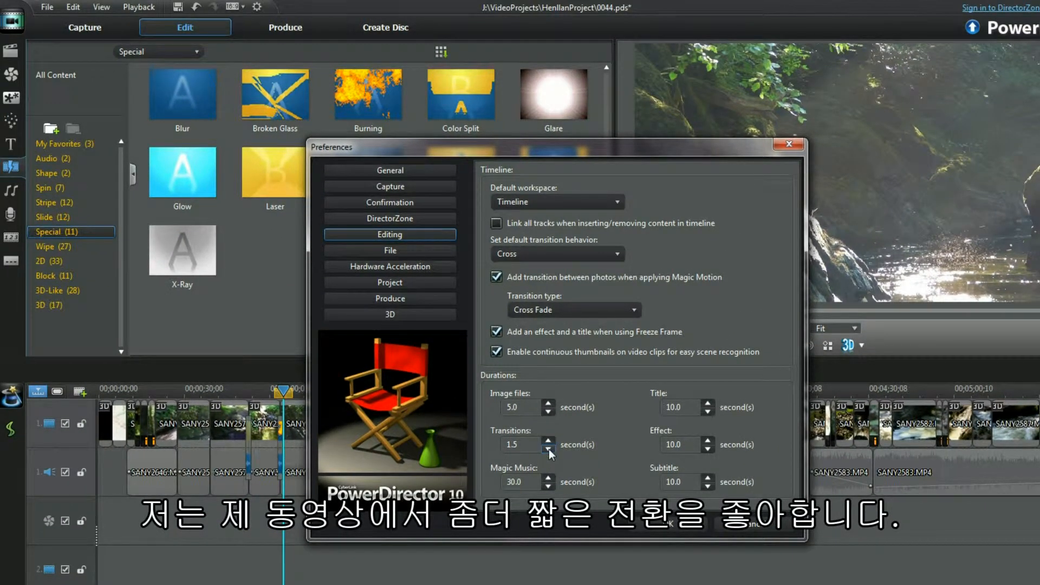
{"action": "left_click", "coordinate": [548, 450]}
{"action": "left_click", "coordinate": [548, 450]}
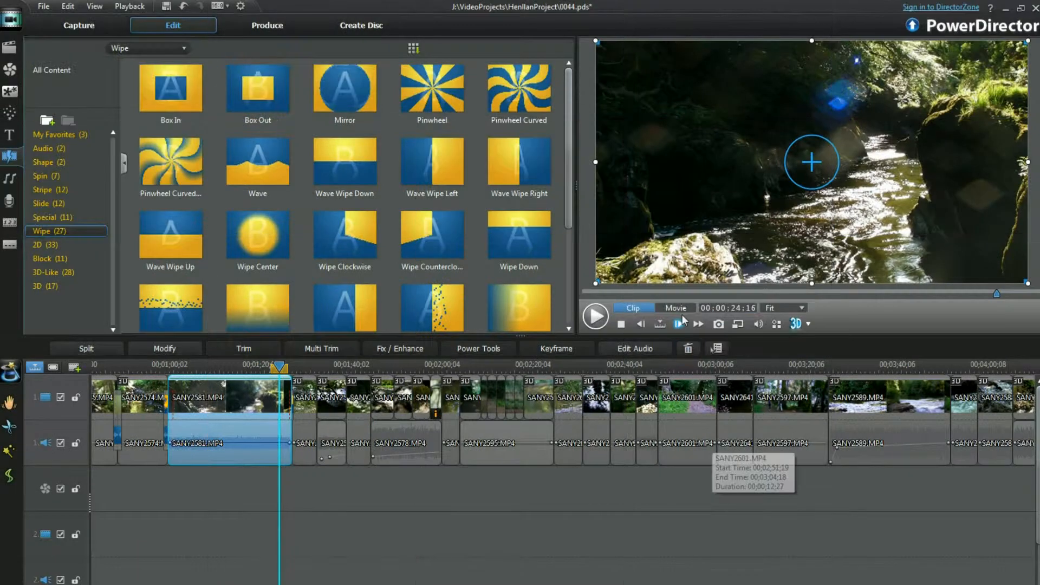
Play the whole movie from near the end of the SANY2581.MP4 clip to preview the transition there.
{"action": "left_click", "coordinate": [683, 309]}
{"action": "left_click", "coordinate": [598, 322]}
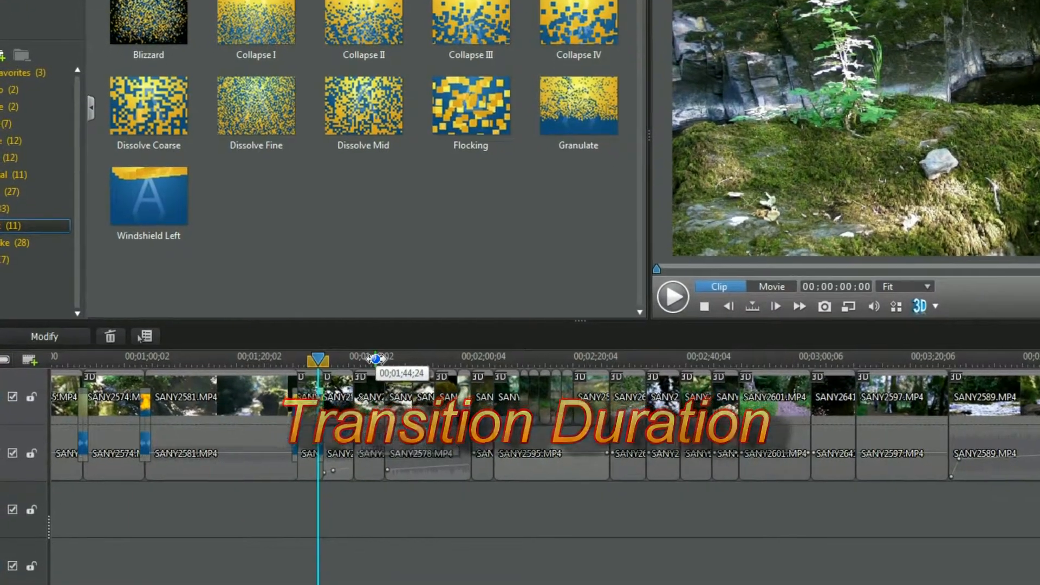
Lengthen the Flocking transition before the SANY2598.MP4 clip to about 2 seconds and preview it from just before its start.
{"action": "left_click_drag", "start_coordinate": [376, 358], "coordinate": [916, 363]}
{"action": "left_click_drag", "start_coordinate": [996, 340], "coordinate": [1036, 340]}
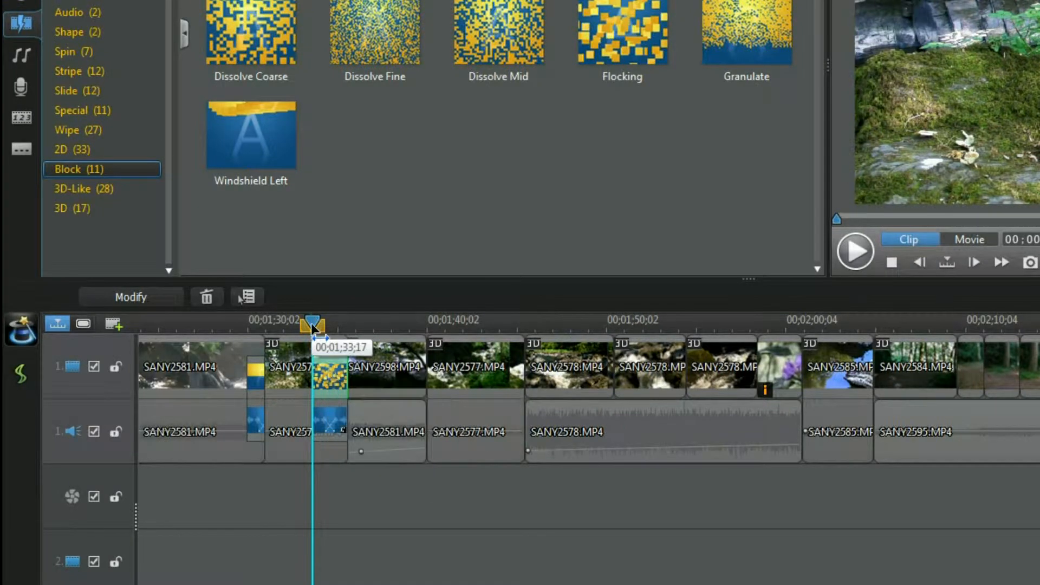
{"action": "left_click", "coordinate": [312, 324]}
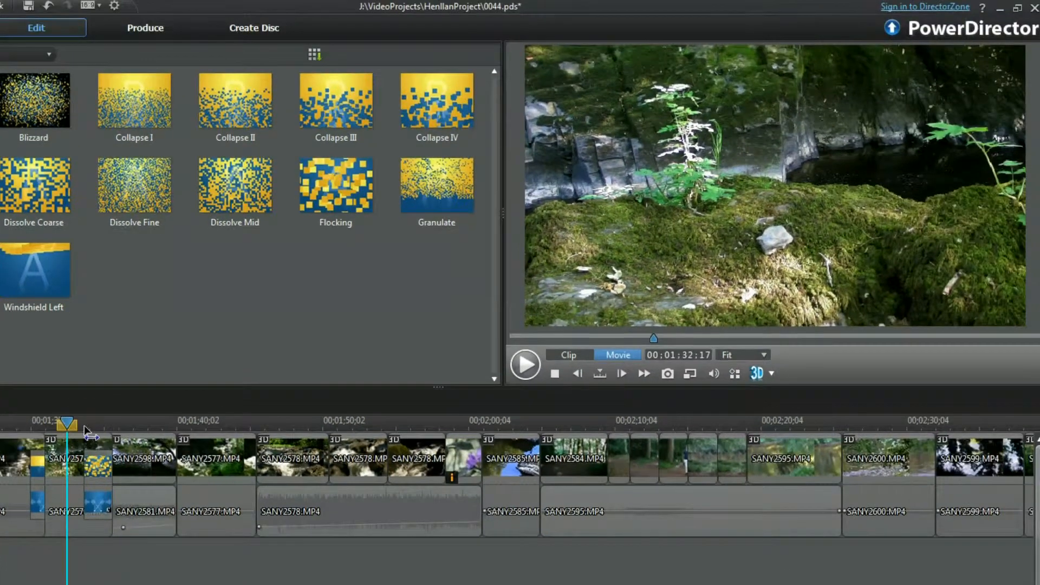
{"action": "left_click", "coordinate": [81, 455]}
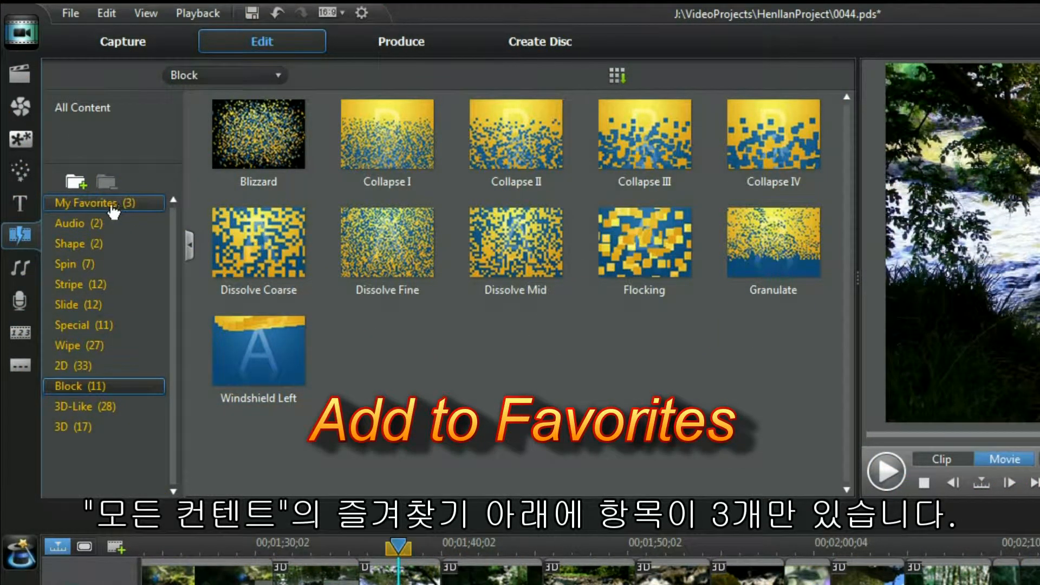
Add the Flocking transition from the Block category to My Favorites.
{"action": "left_click", "coordinate": [635, 276]}
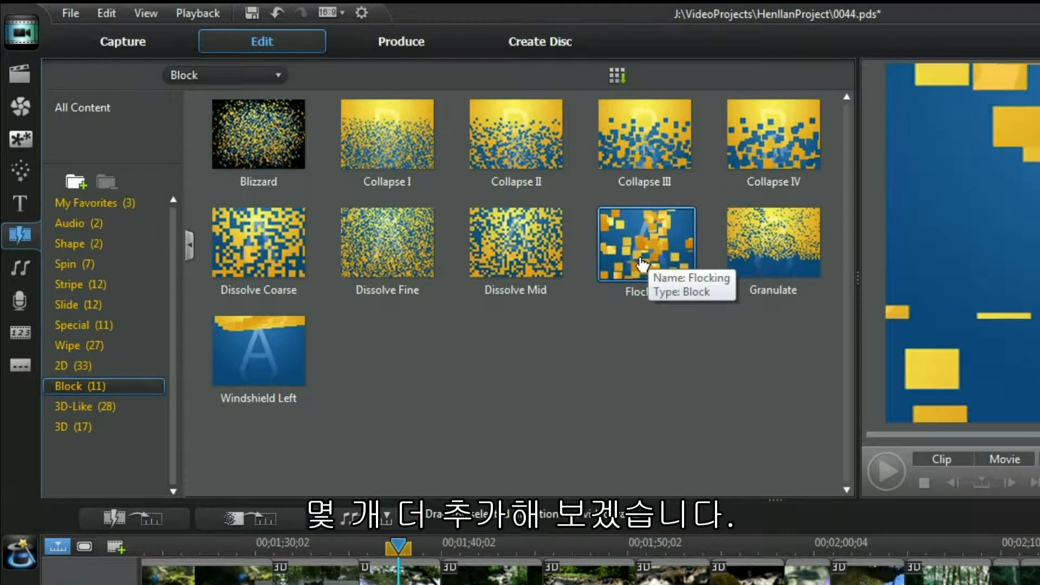
{"action": "right_click", "coordinate": [640, 255]}
{"action": "left_click", "coordinate": [693, 275]}
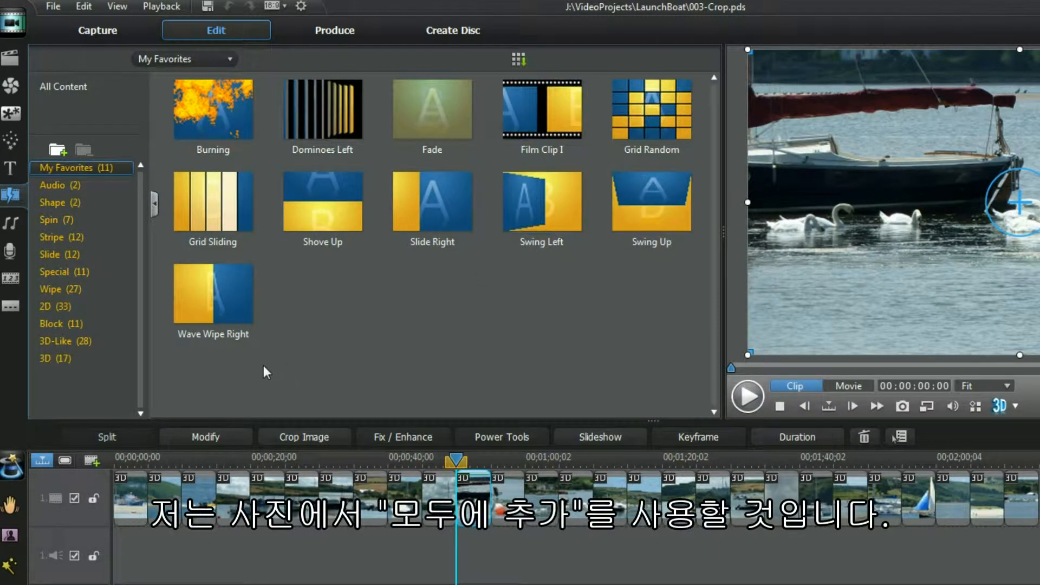
Apply random favorite transitions between all photos on the video track as Cross Transition.
{"action": "left_click", "coordinate": [325, 204]}
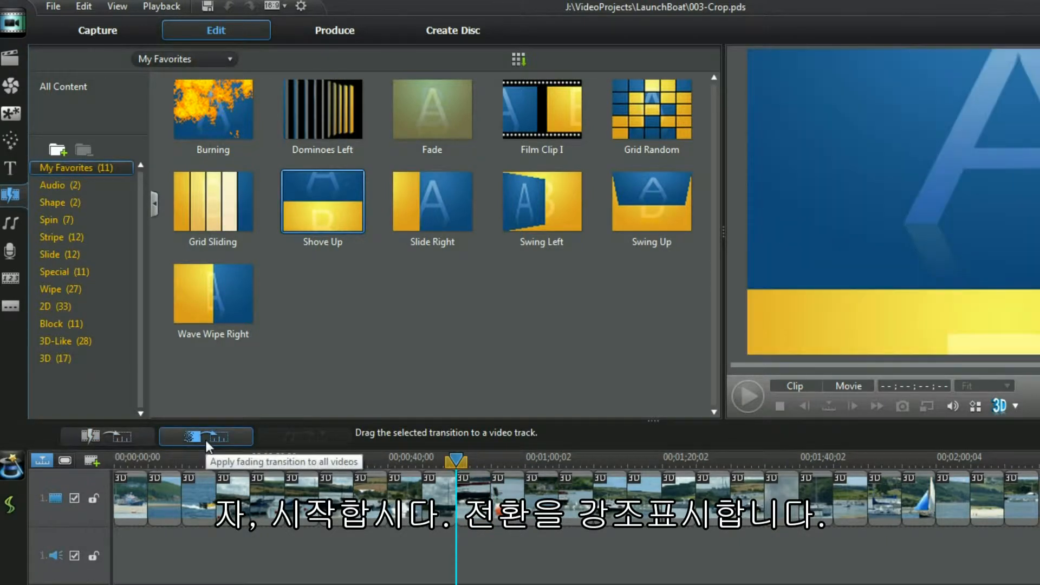
{"action": "left_click", "coordinate": [124, 441]}
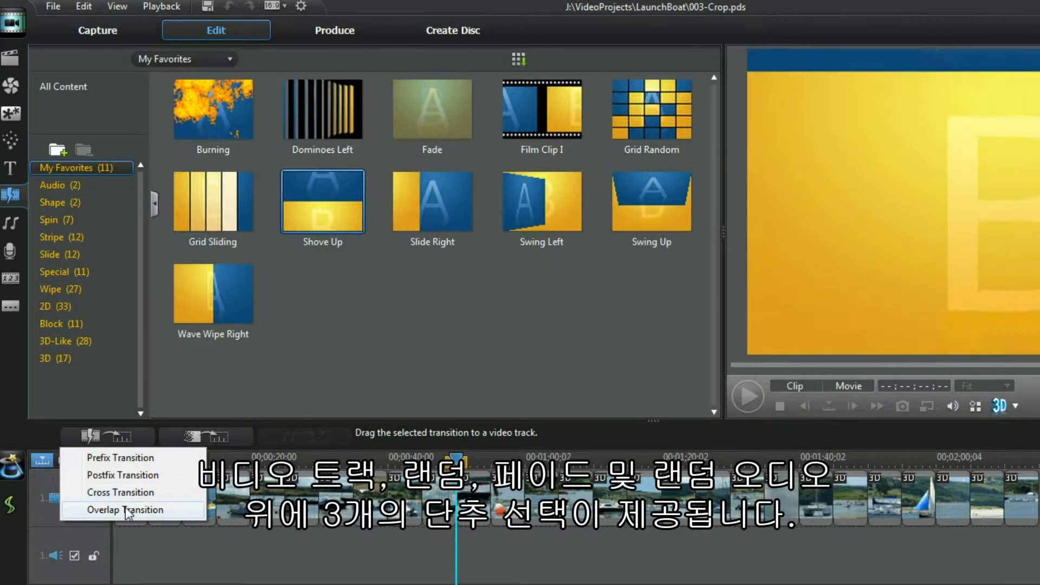
{"action": "left_click", "coordinate": [127, 494]}
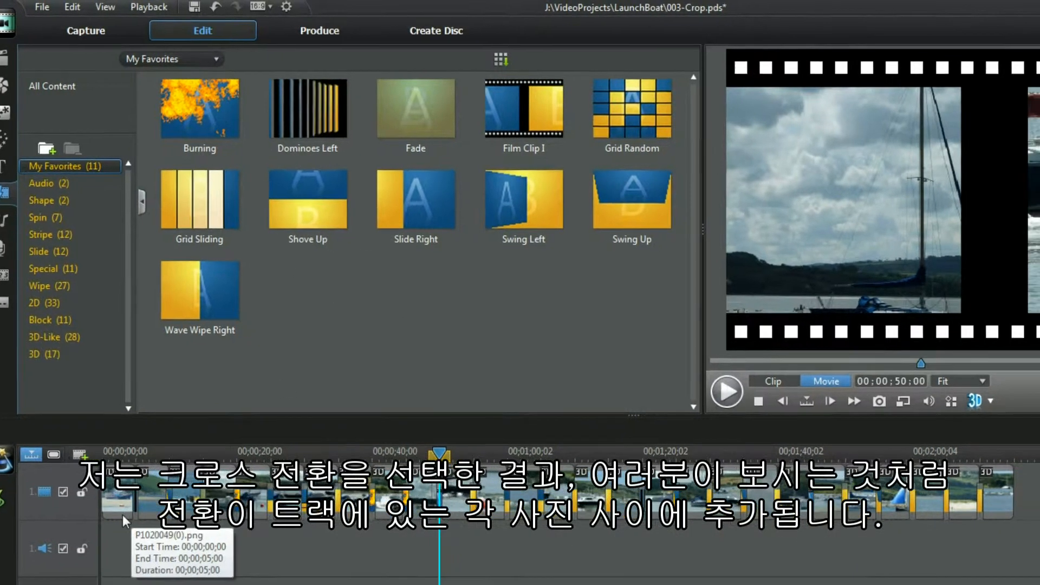
Play the photo slideshow as a movie from the beginning to preview its cross transitions.
{"action": "left_click", "coordinate": [133, 510]}
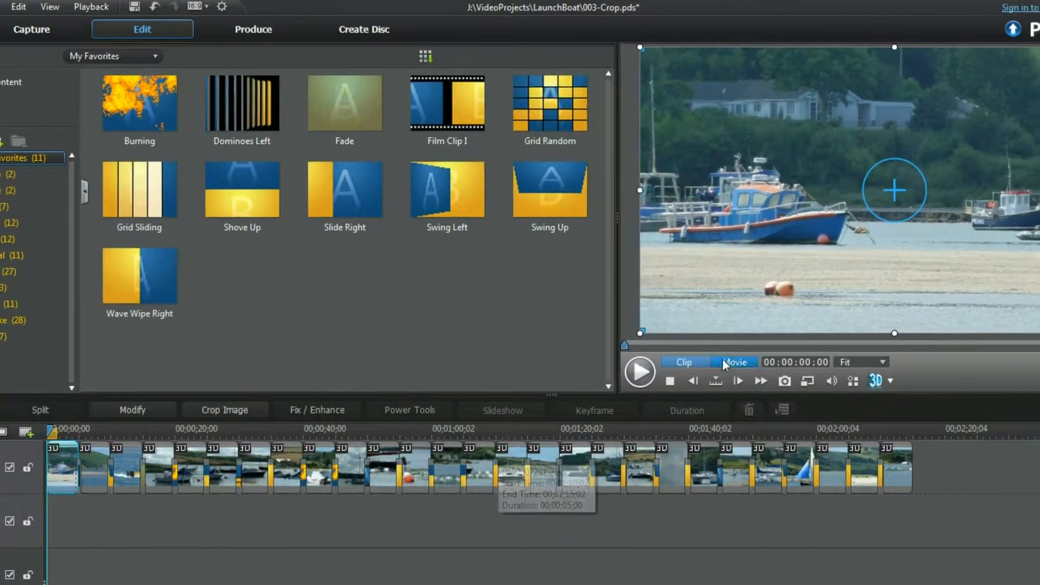
{"action": "left_click", "coordinate": [725, 361]}
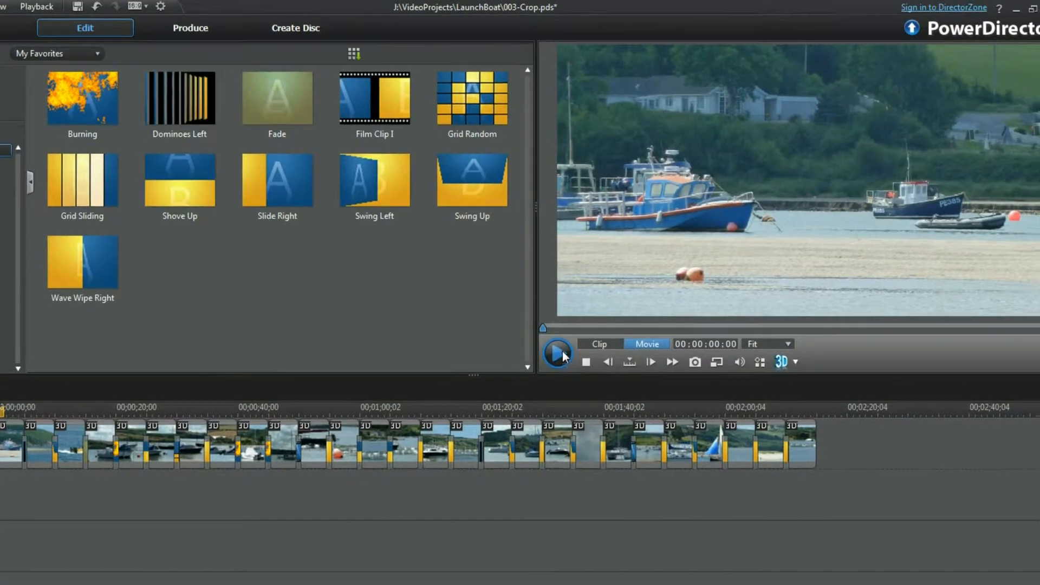
{"action": "left_click", "coordinate": [640, 372]}
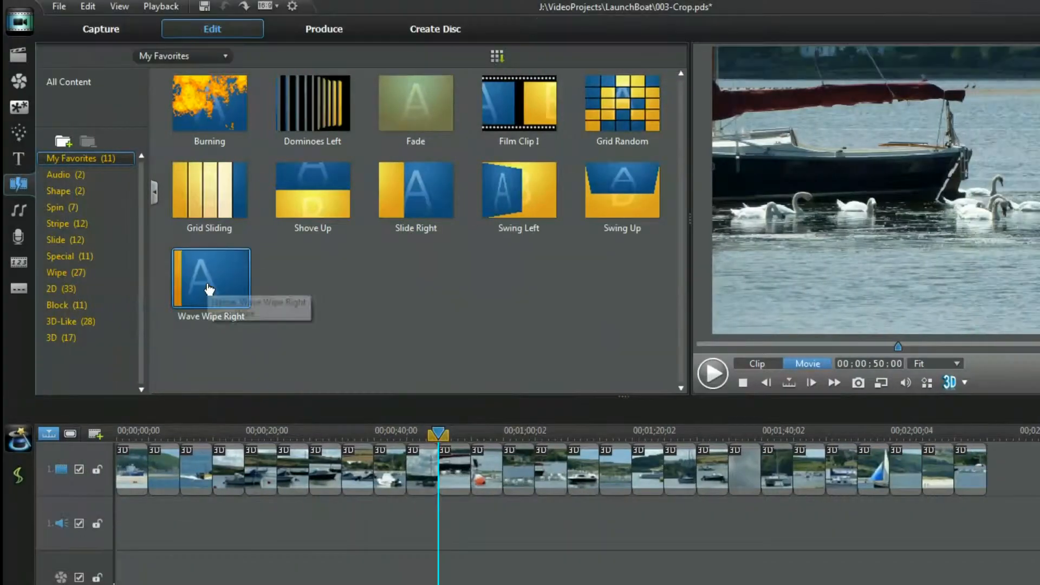
Apply random favorite transitions between all photos on the video track as Overlap Transition.
{"action": "left_click", "coordinate": [363, 287]}
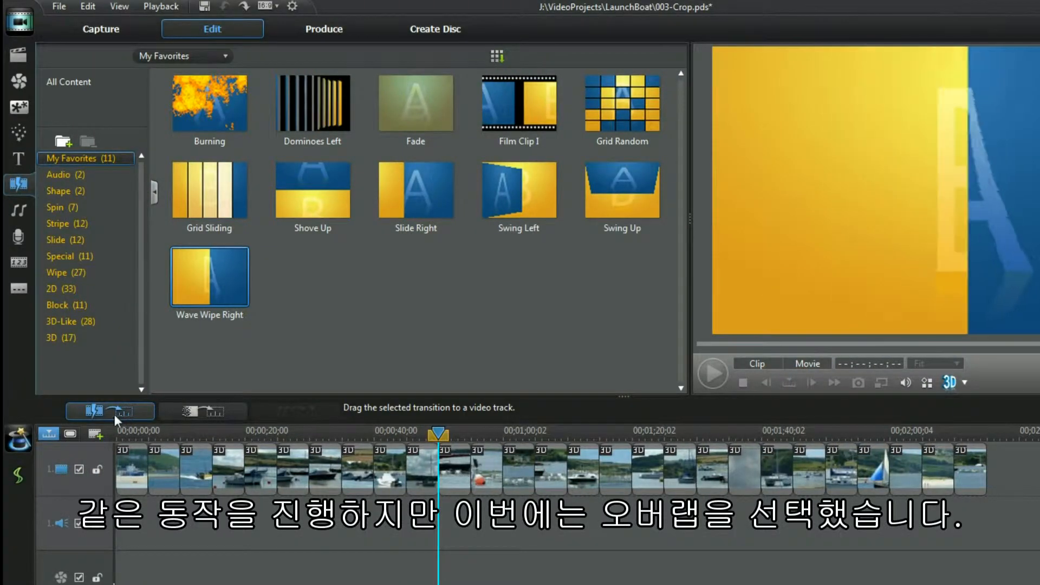
{"action": "left_click", "coordinate": [267, 415]}
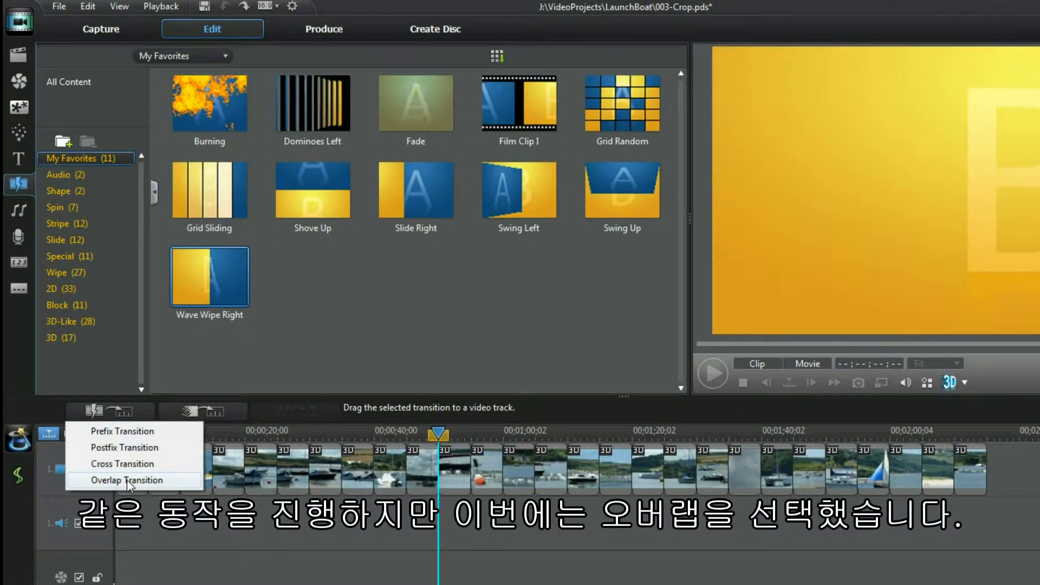
{"action": "left_click", "coordinate": [127, 480]}
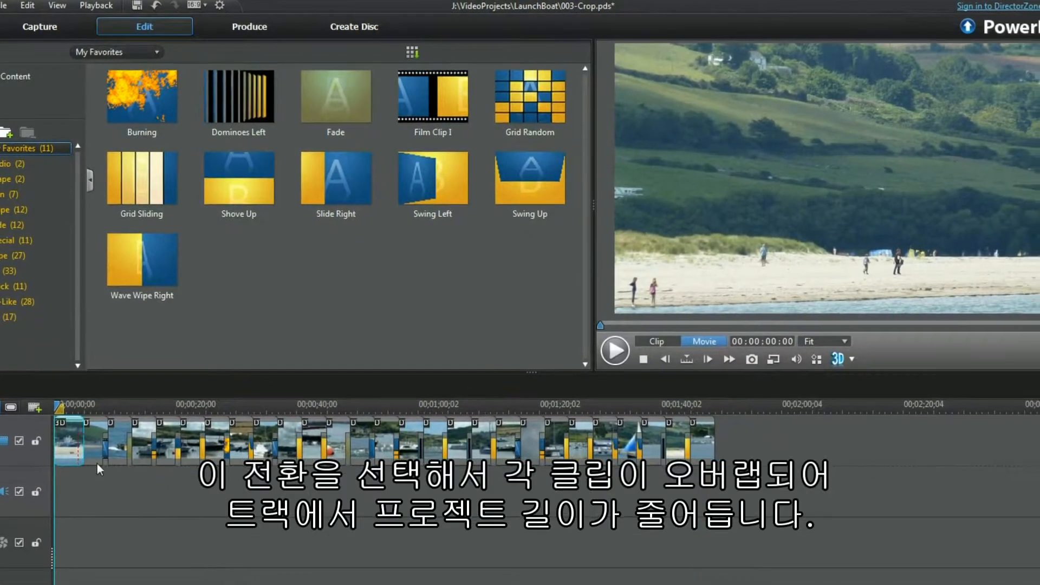
Preview the overlap transitions in movie mode by scrubbing through the first part of the timeline.
{"action": "left_click", "coordinate": [96, 461]}
{"action": "left_click", "coordinate": [668, 335]}
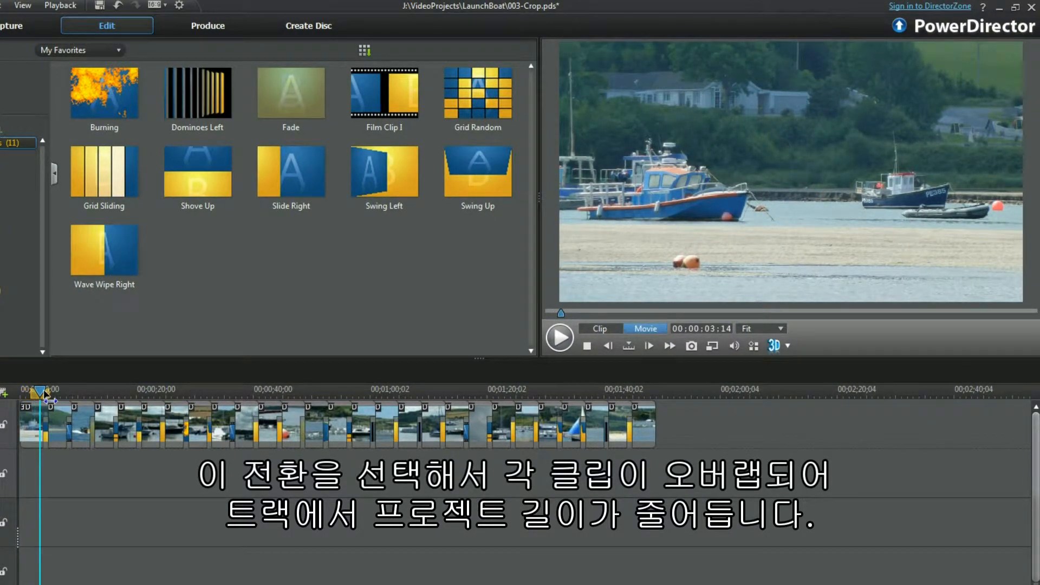
{"action": "left_click_drag", "start_coordinate": [46, 394], "coordinate": [100, 392]}
{"action": "left_click_drag", "start_coordinate": [175, 391], "coordinate": [181, 394]}
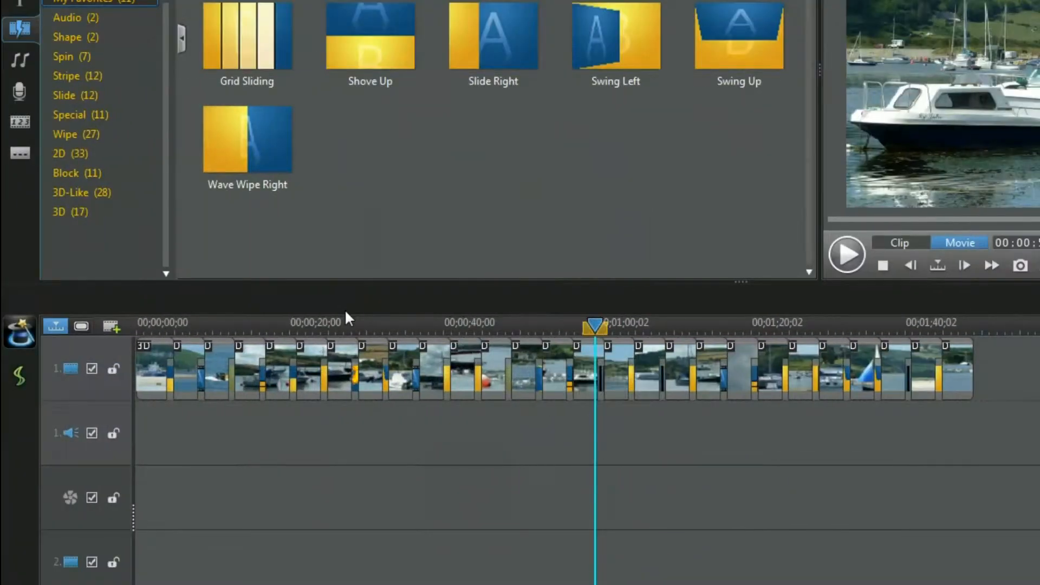
Apply fading transitions to the video track, as Prefix Transition at its start and Postfix Transition at its end.
{"action": "left_click", "coordinate": [260, 187]}
{"action": "left_click", "coordinate": [239, 299]}
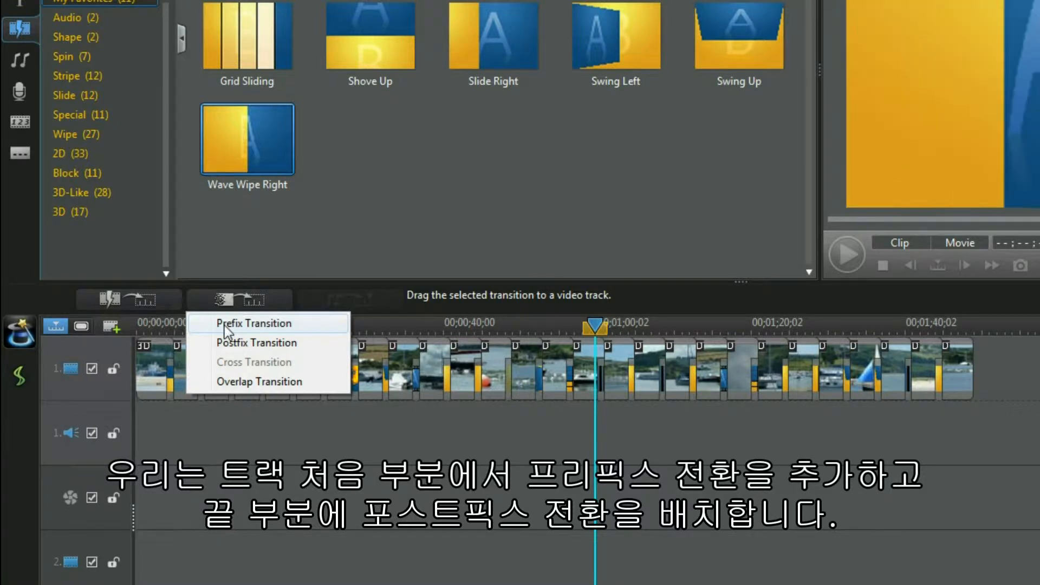
{"action": "left_click", "coordinate": [236, 323]}
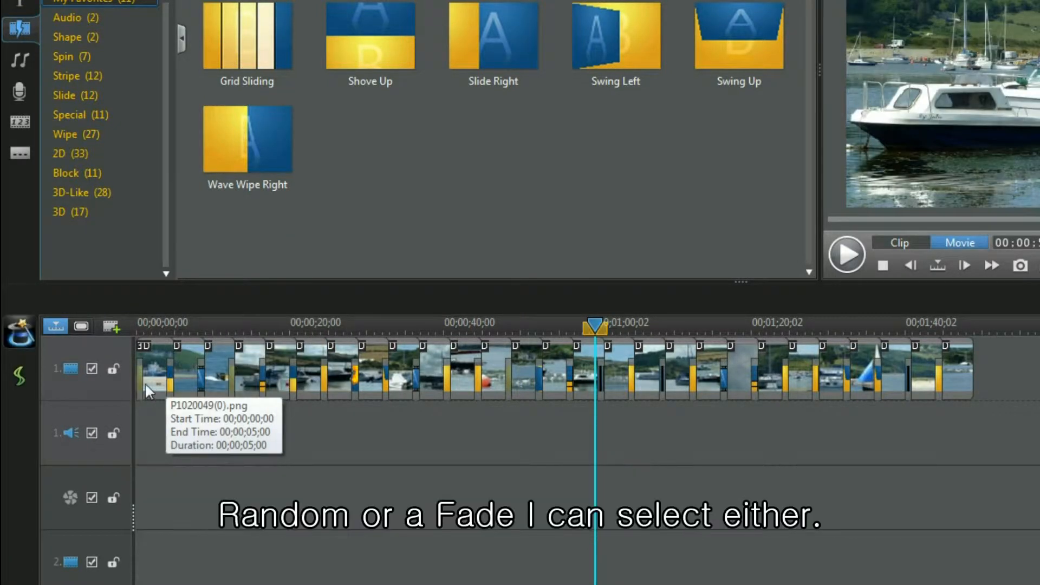
{"action": "left_click", "coordinate": [268, 162]}
{"action": "left_click", "coordinate": [236, 298]}
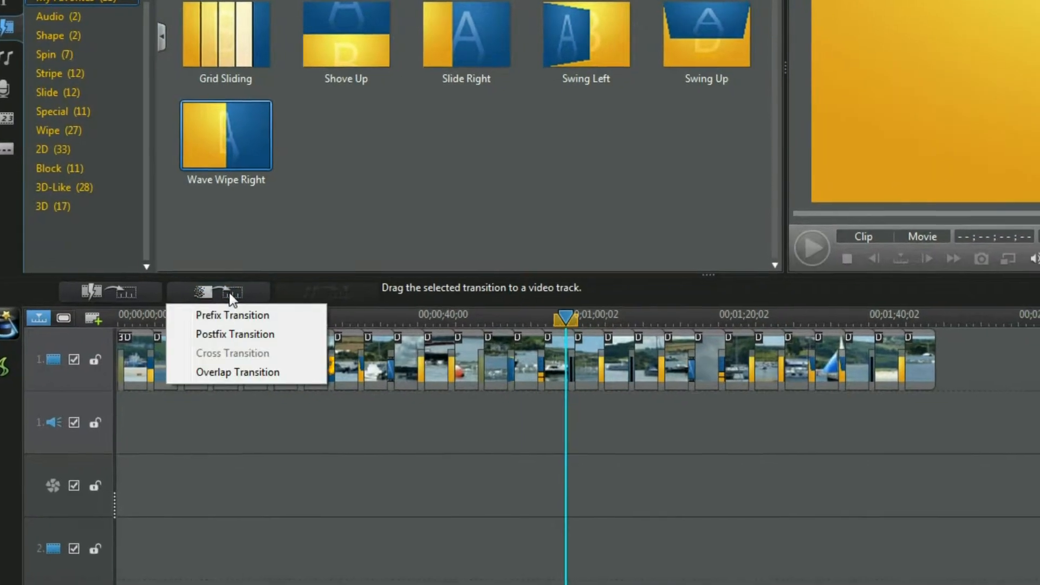
{"action": "left_click", "coordinate": [223, 343]}
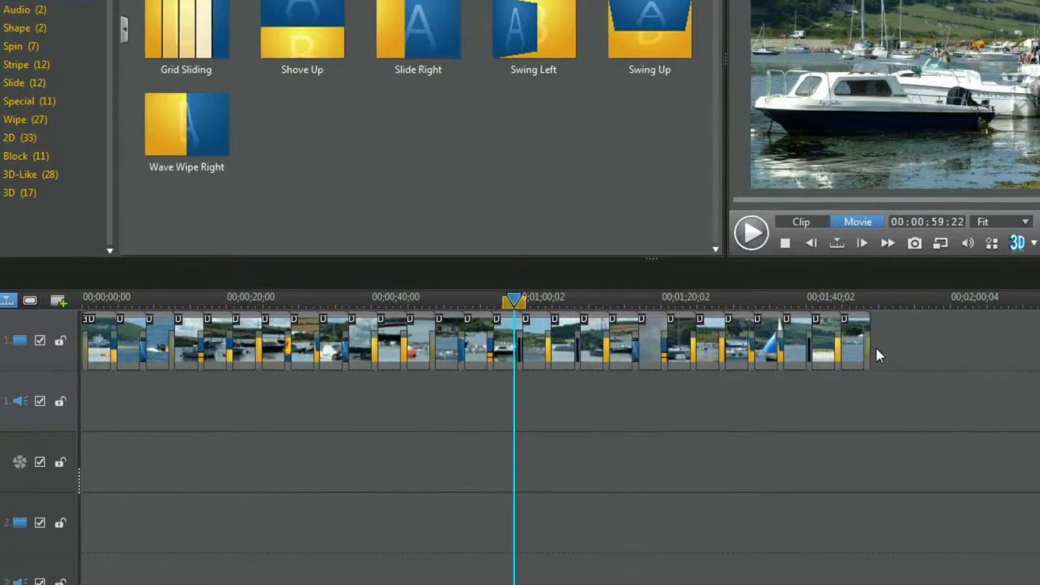
Preview the fade on the last photo in movie mode, then play the movie from the beginning to check the opening fade.
{"action": "left_click", "coordinate": [886, 359]}
{"action": "left_click", "coordinate": [826, 218]}
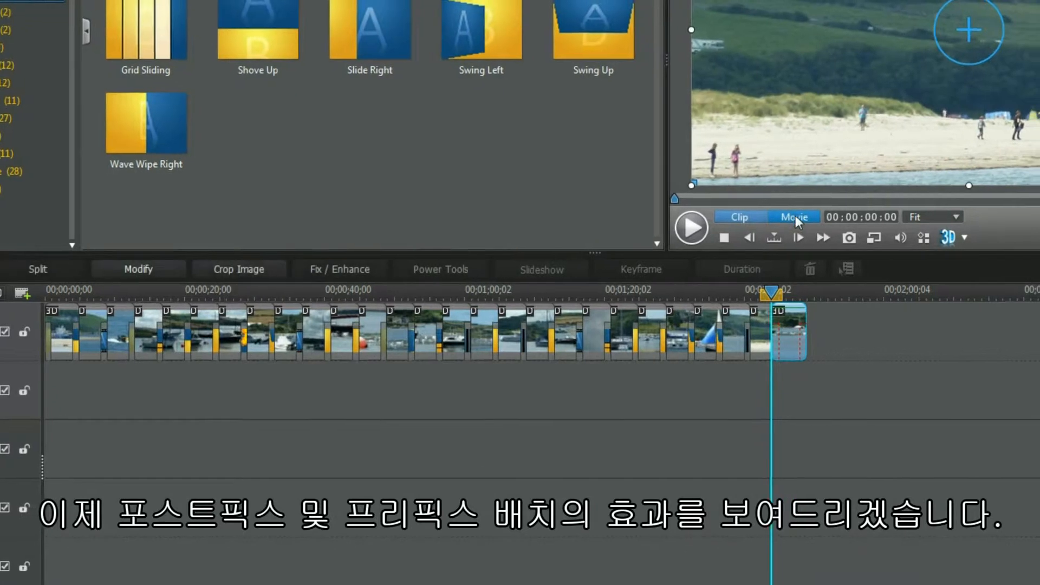
{"action": "left_click", "coordinate": [662, 234]}
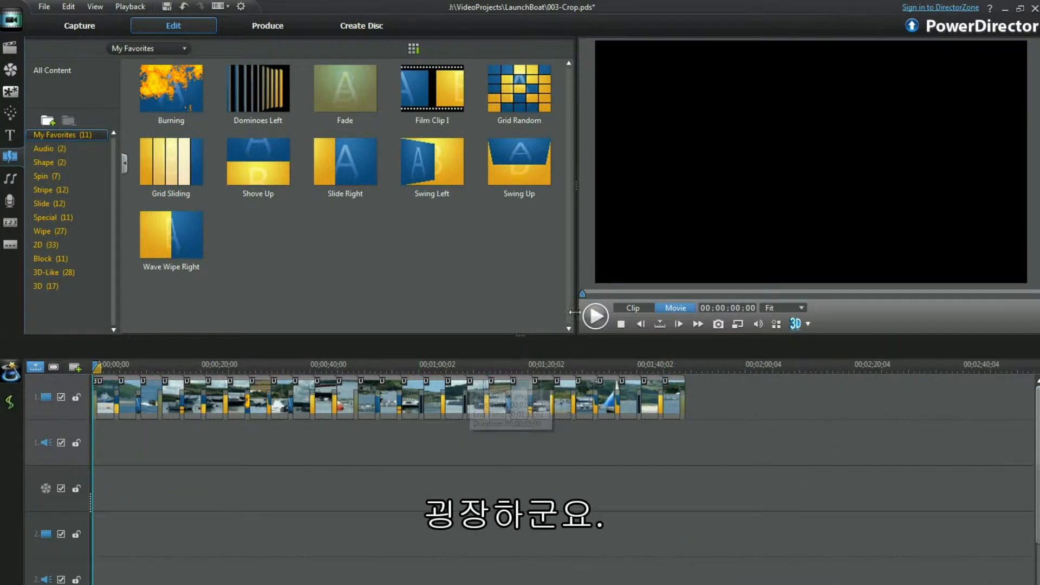
{"action": "left_click", "coordinate": [596, 318]}
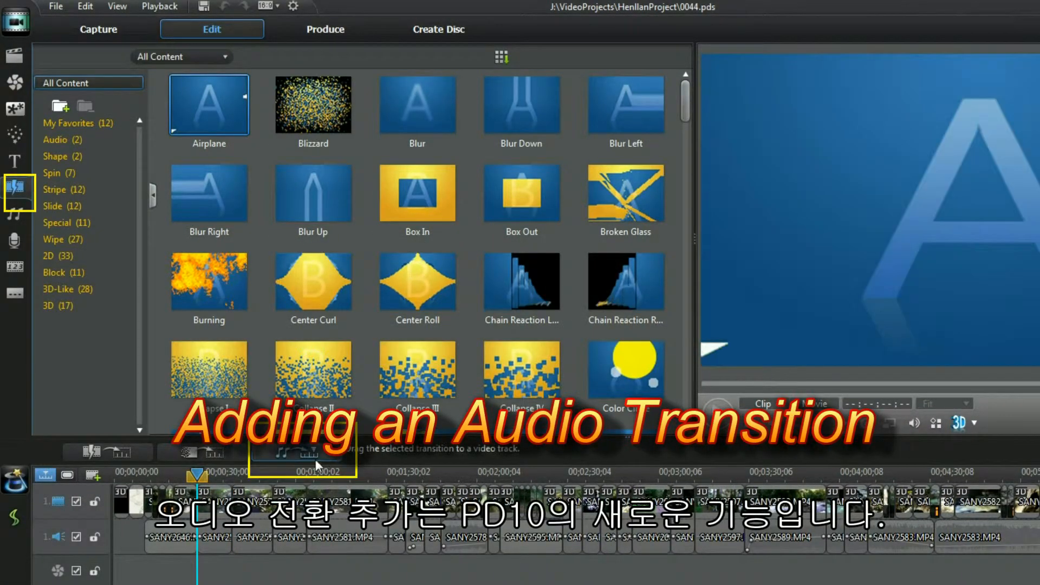
Try to apply audio transitions to all clips as Overlap Transition.
{"action": "left_click", "coordinate": [307, 453]}
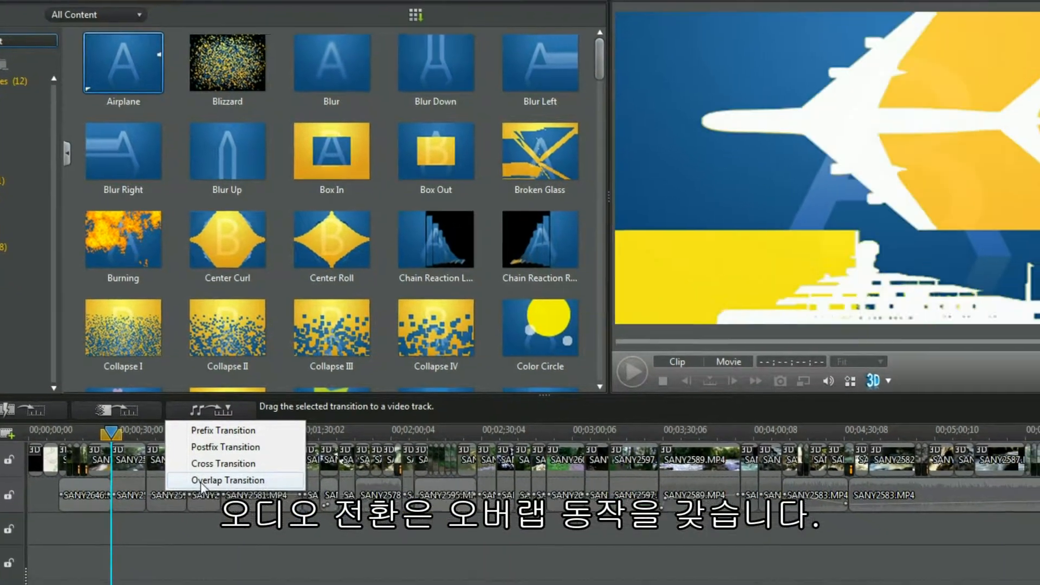
{"action": "left_click", "coordinate": [201, 480]}
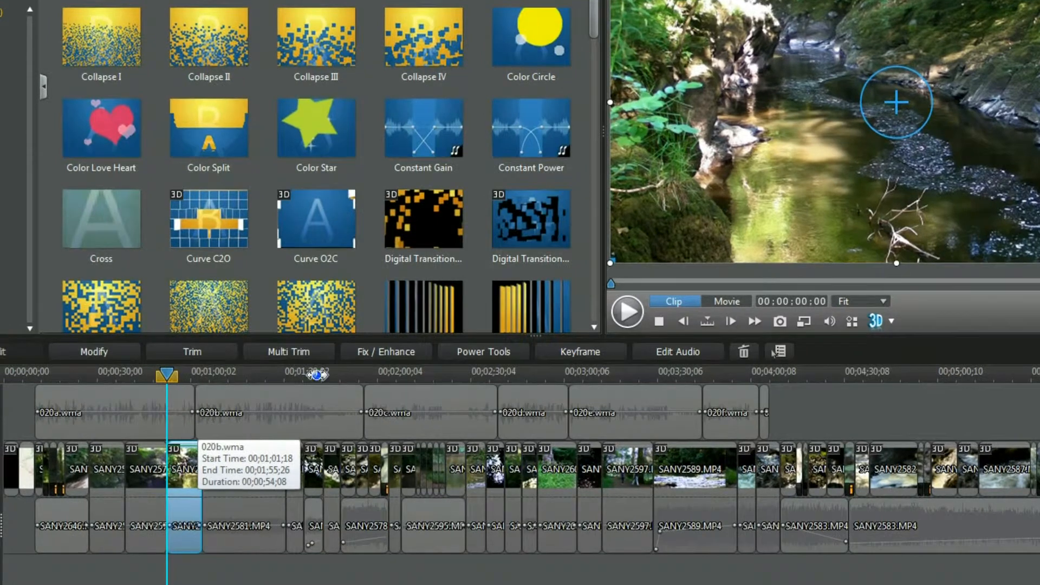
Add audio transitions at the joins from 020a.wma through 020d.wma, using Constant Gain between 020b and 020c and Constant Power between 020c and 020d.
{"action": "left_click_drag", "start_coordinate": [373, 194], "coordinate": [196, 417]}
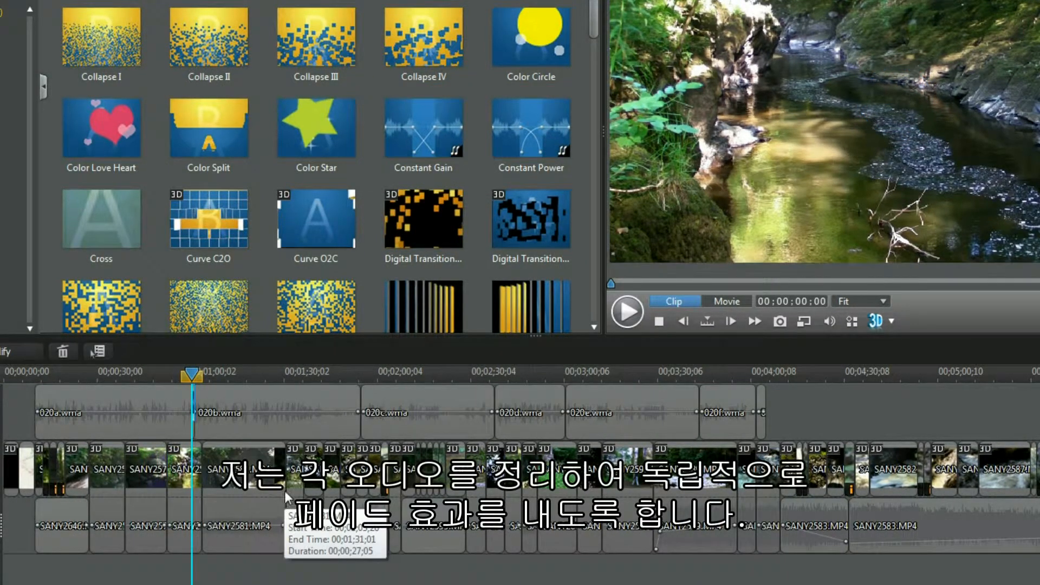
{"action": "left_click_drag", "start_coordinate": [257, 375], "coordinate": [717, 374]}
{"action": "scroll", "coordinate": [520, 477], "scroll_direction": "left", "scroll_amount": 3}
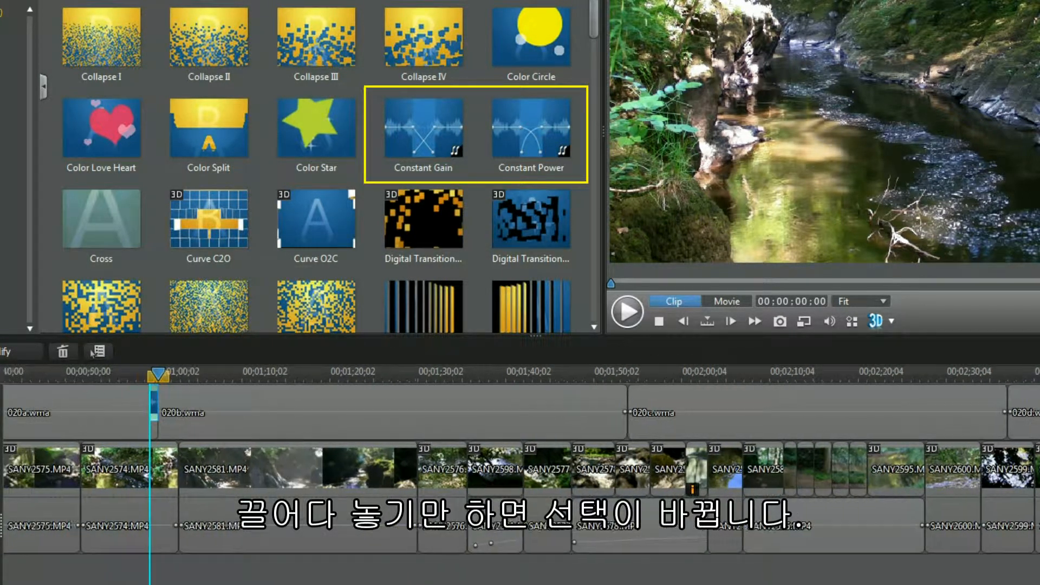
{"action": "left_click_drag", "start_coordinate": [434, 139], "coordinate": [660, 413]}
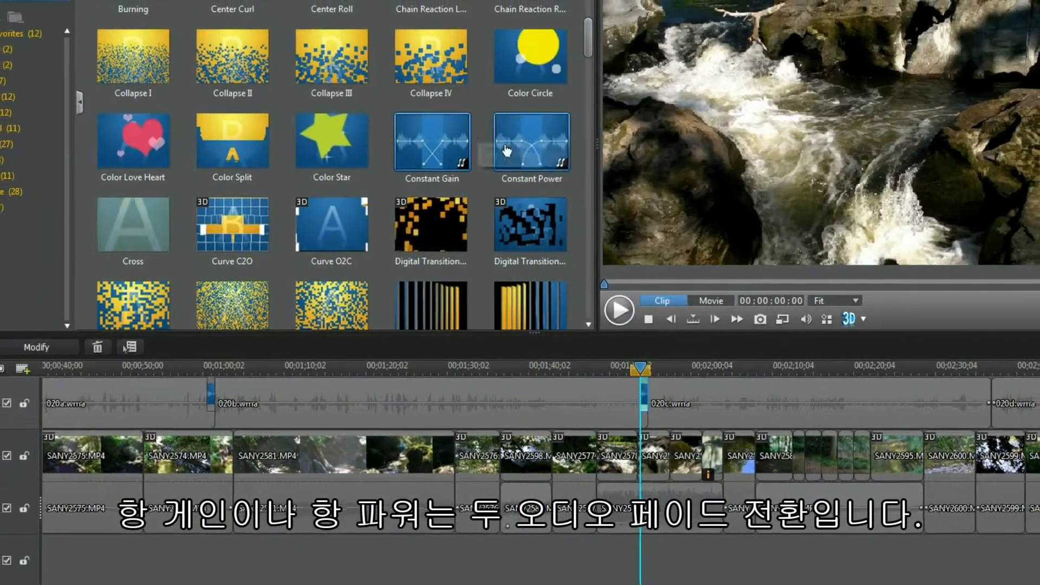
{"action": "left_click_drag", "start_coordinate": [506, 150], "coordinate": [958, 386]}
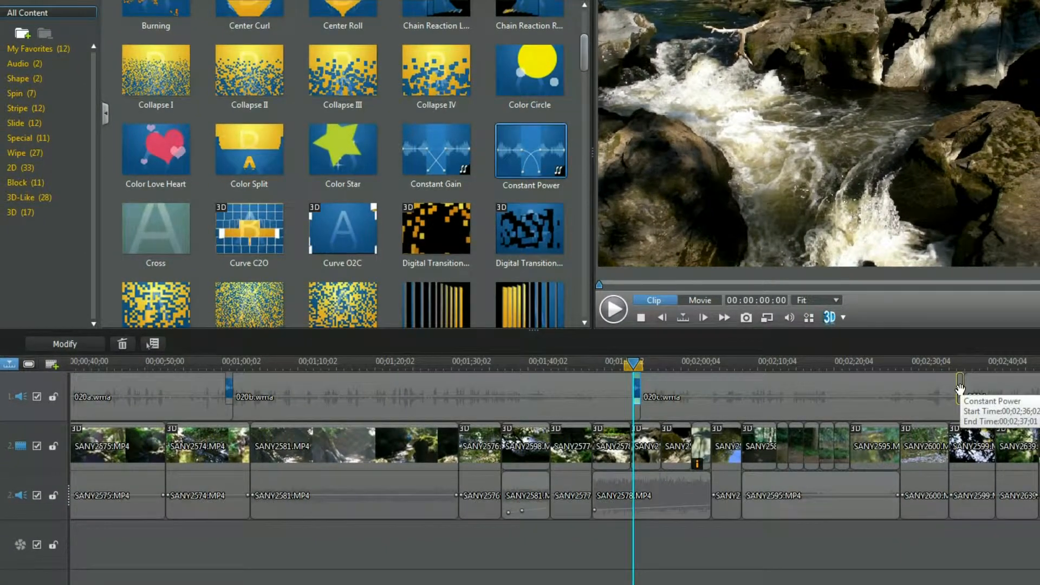